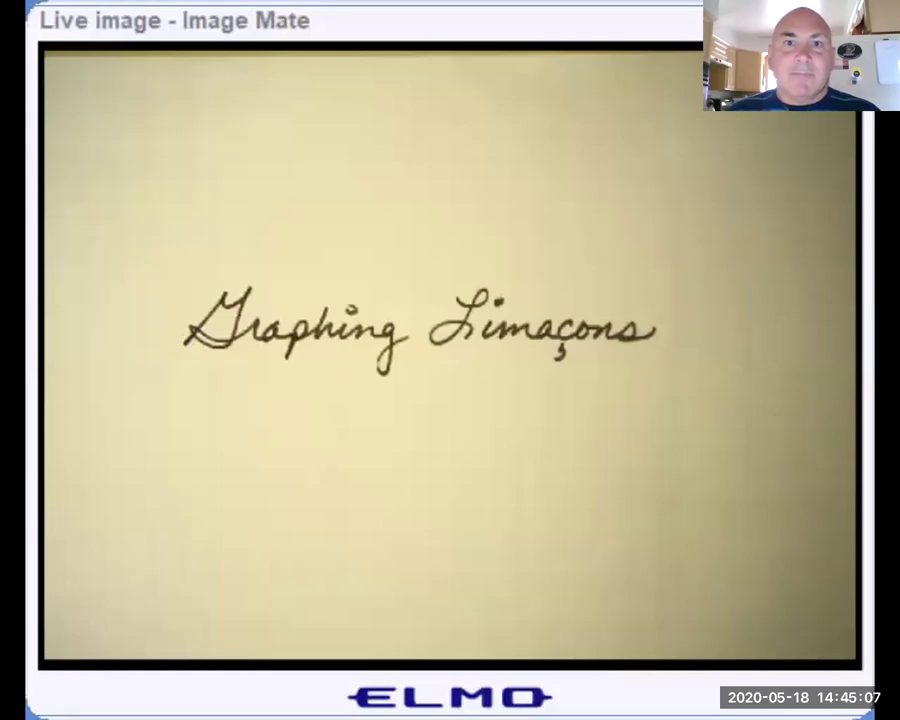
Step: Show the live camera image of the handwritten 'Graphing Limaçons' title page full-screen
double_click(352, 9)
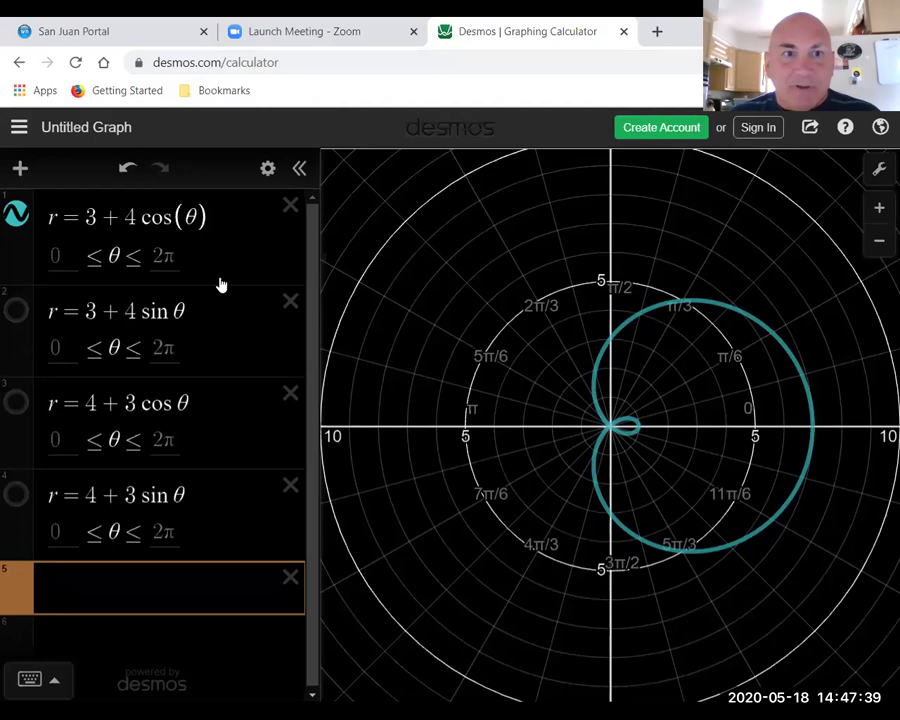
Step: Alternate and overlay r = 3 + 4cos(θ) and r = 3 + 4sinθ, leaving only the cosine curve shown
left_click(16, 213)
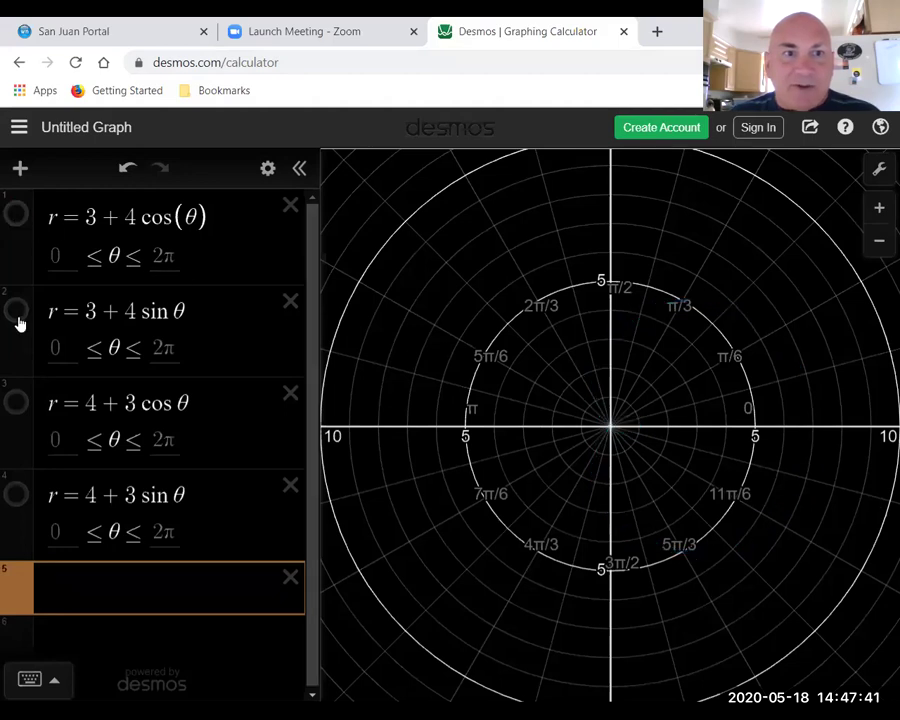
left_click(16, 312)
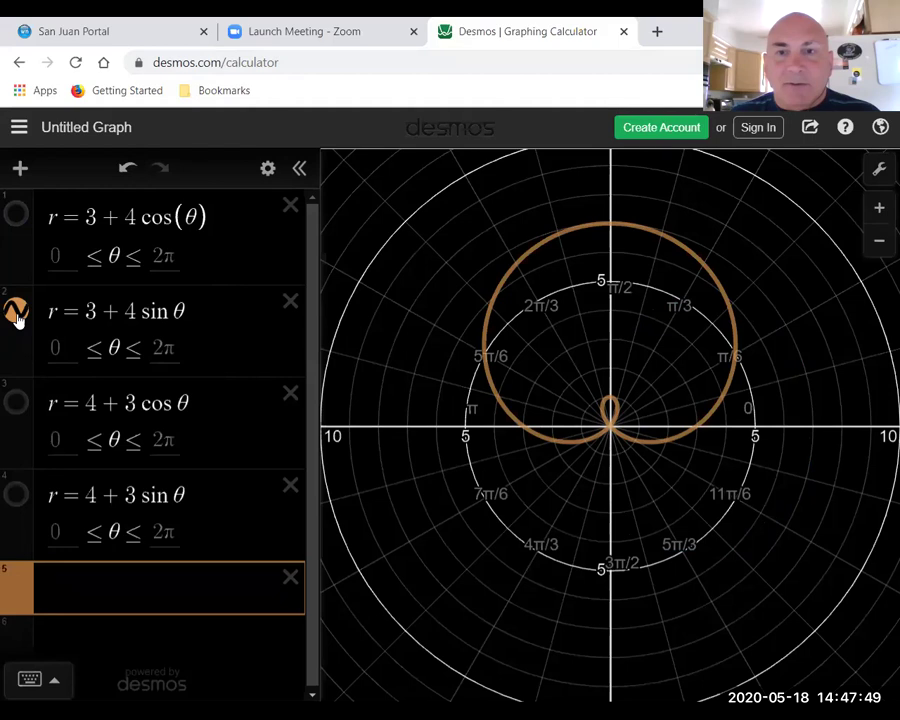
left_click(16, 313)
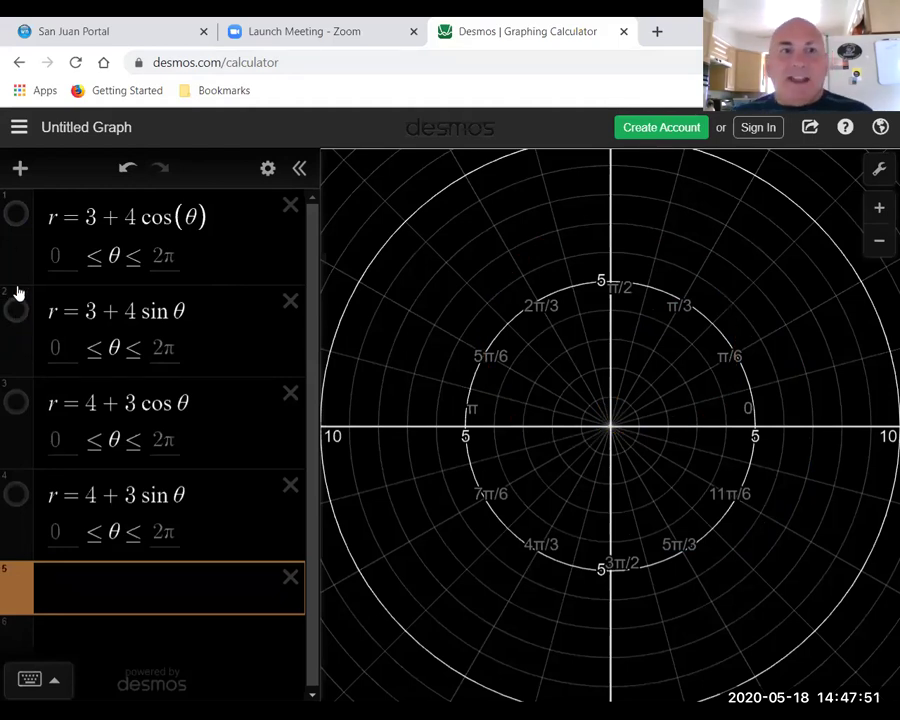
left_click(17, 222)
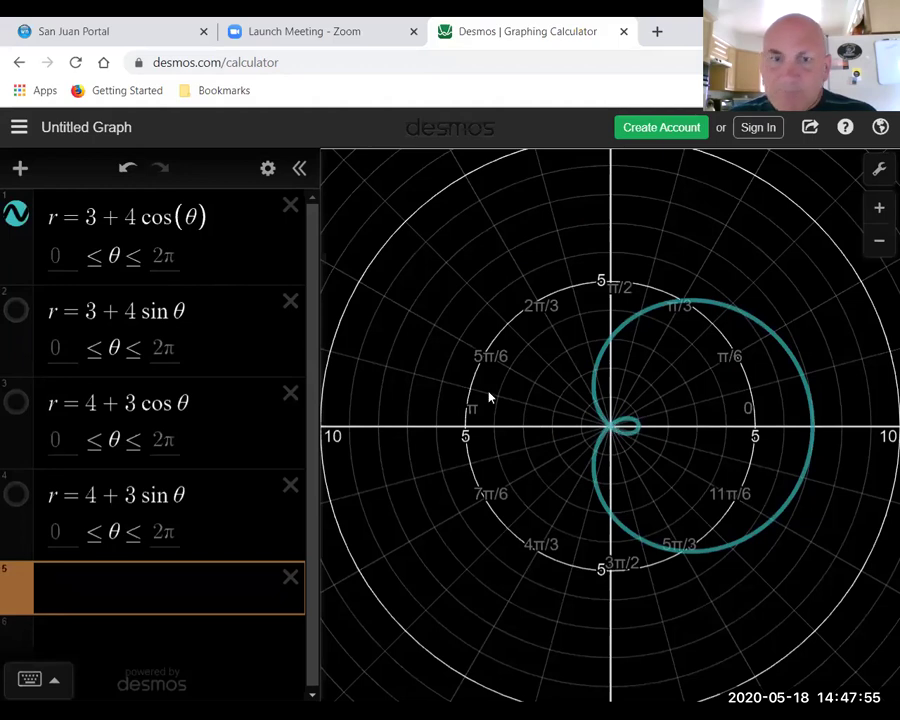
left_click(17, 312)
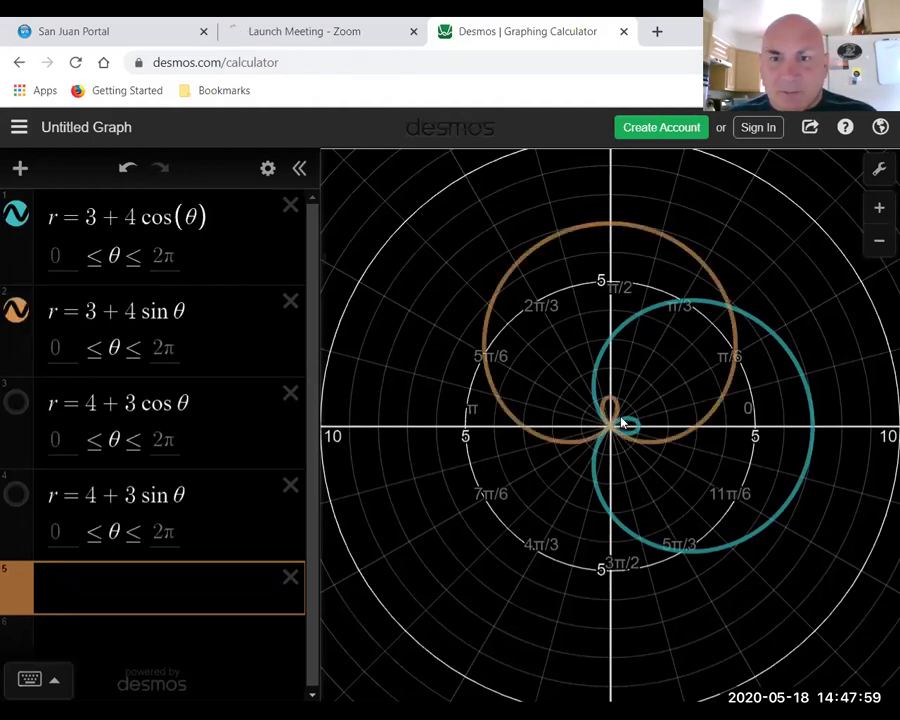
left_click(20, 312)
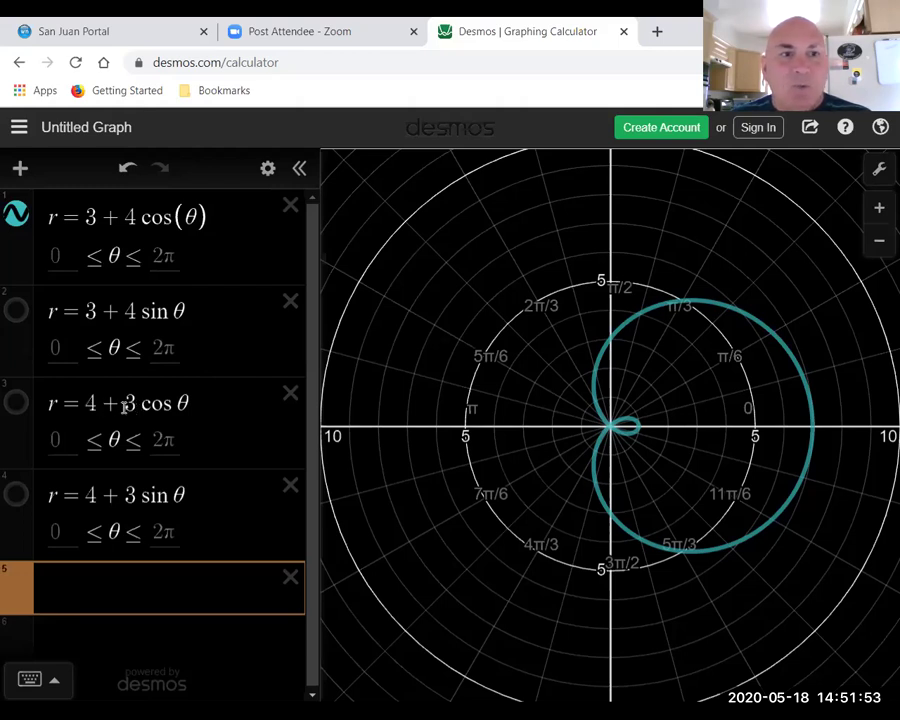
Step: Hide r = 3 + 4cos(θ) and graph the dimpled r = 4 + 3cos θ instead
left_click(15, 215)
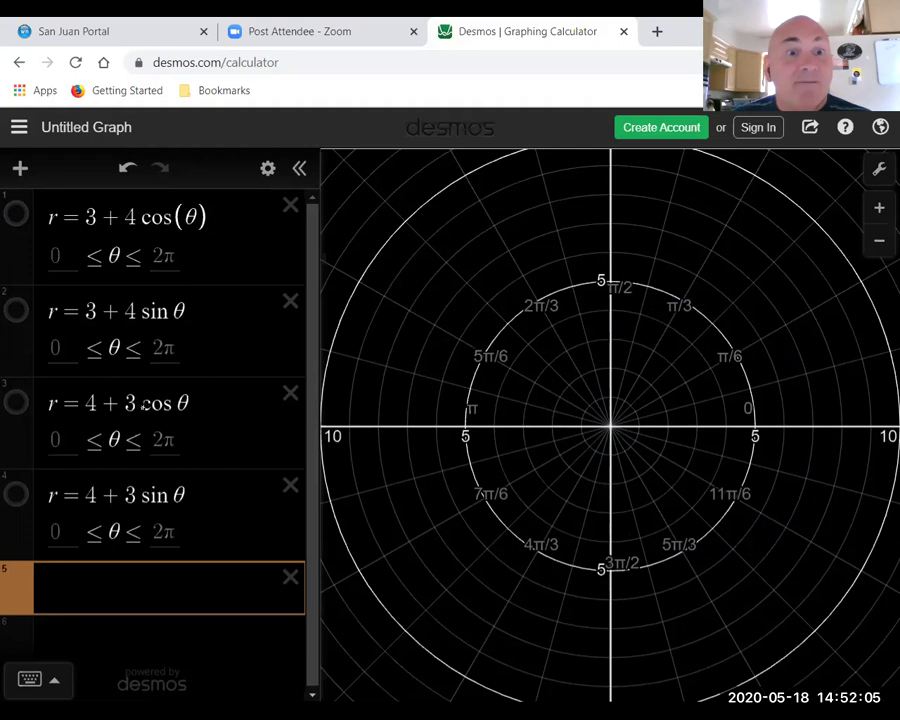
left_click(17, 403)
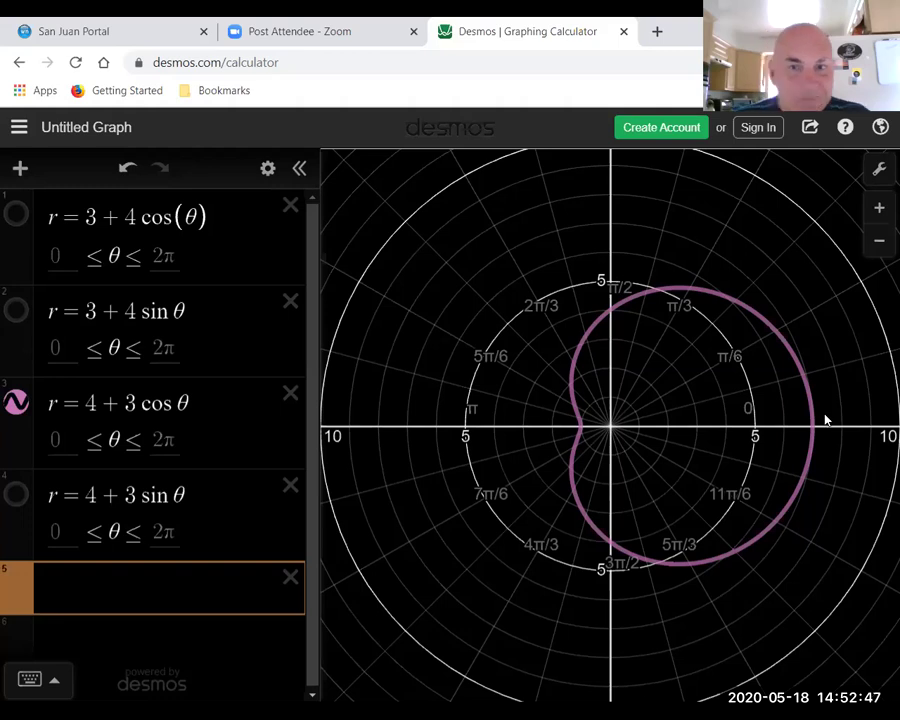
Step: Alternate r = 4 + 3cos θ and r = 3 + 4cos(θ), overlay them, then hide both
left_click(15, 402)
left_click(16, 218)
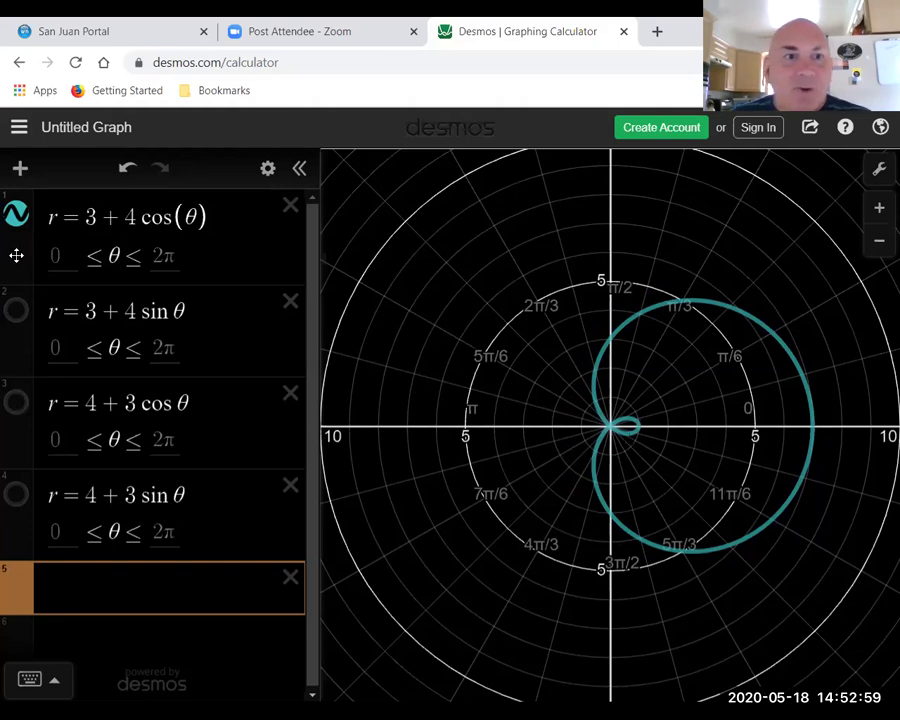
left_click(16, 214)
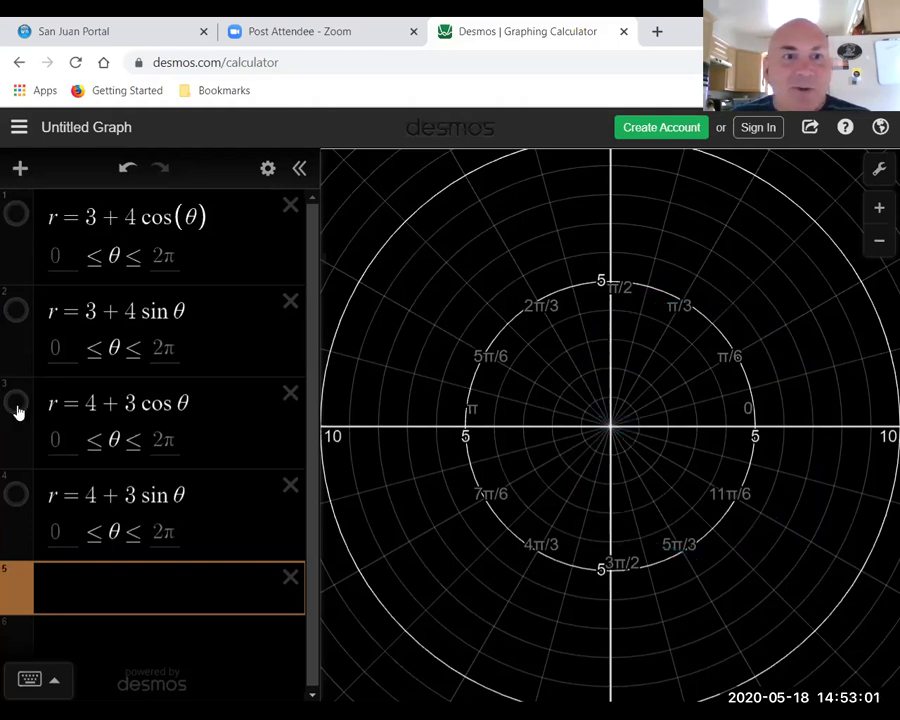
left_click(16, 402)
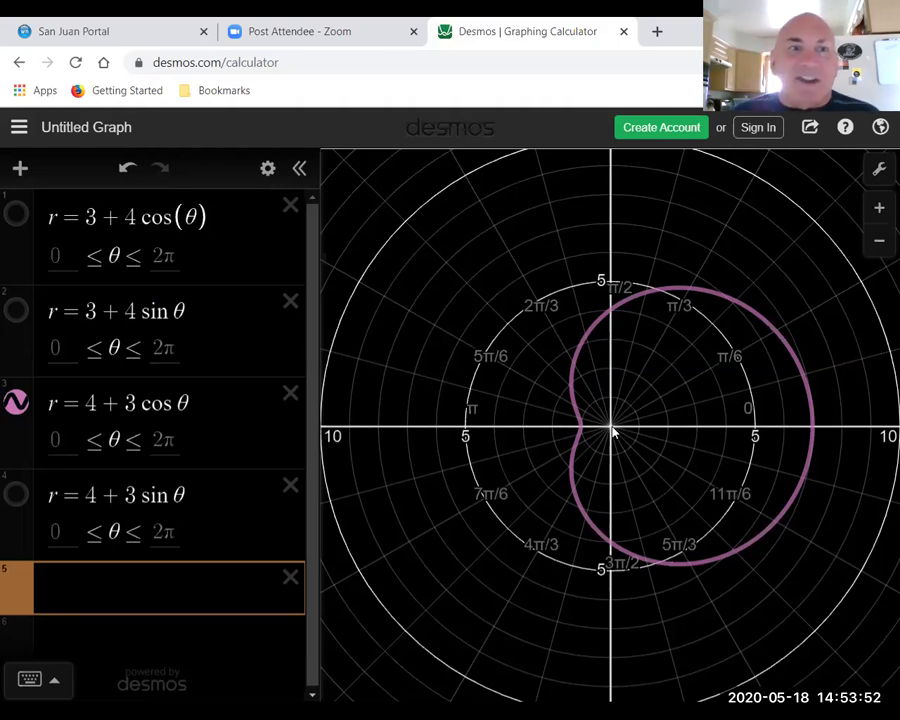
left_click(15, 216)
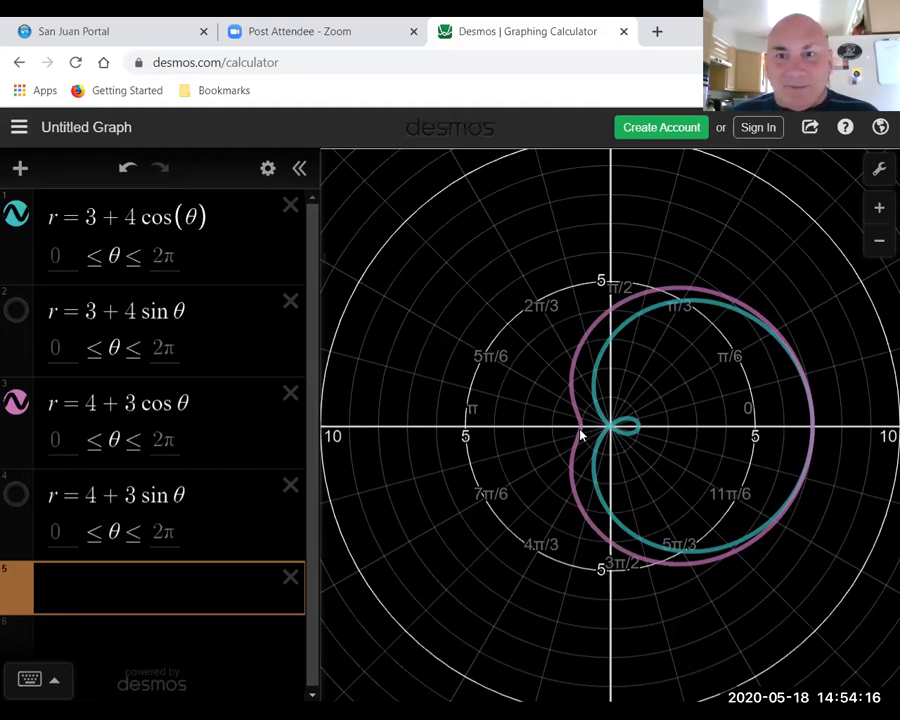
left_click(16, 402)
left_click(16, 214)
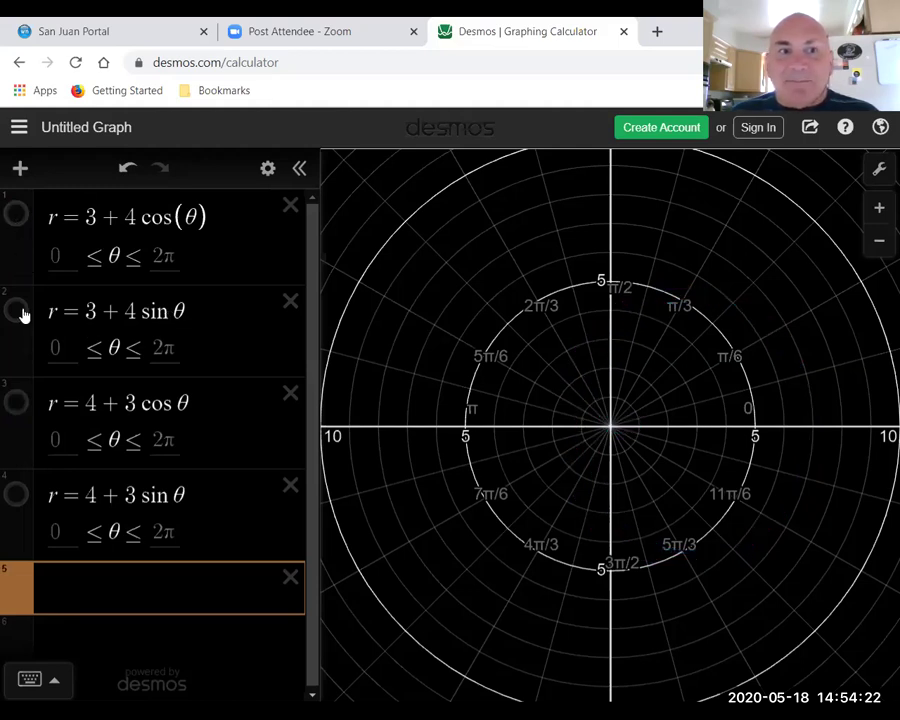
Step: Plot r = 3 + 4 sin θ, briefly overlay r = 3 + 4 cos(θ), then hide the cosine curve
left_click(17, 312)
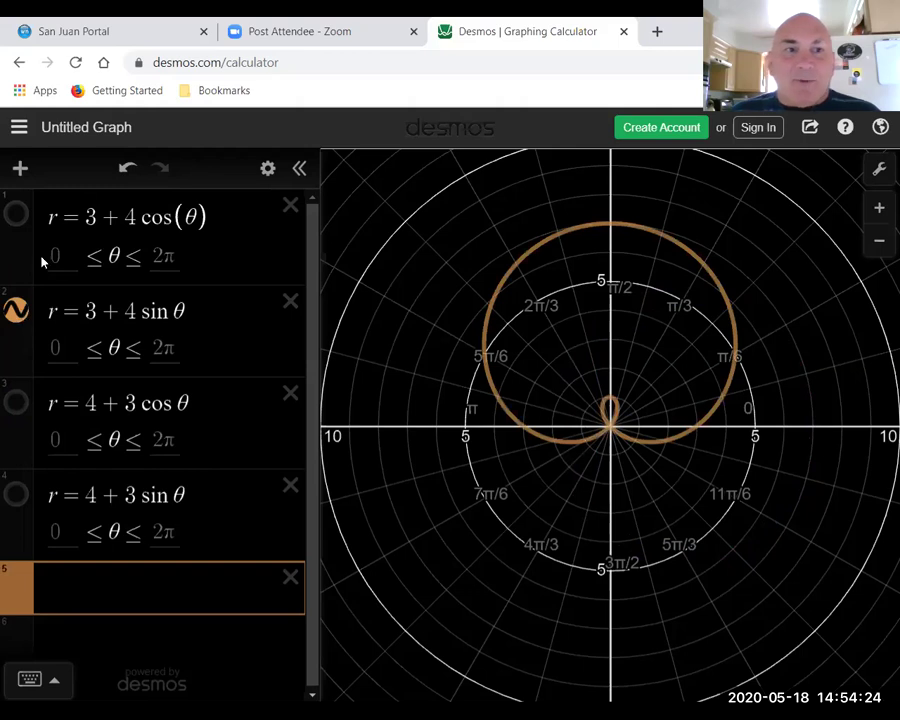
left_click(16, 214)
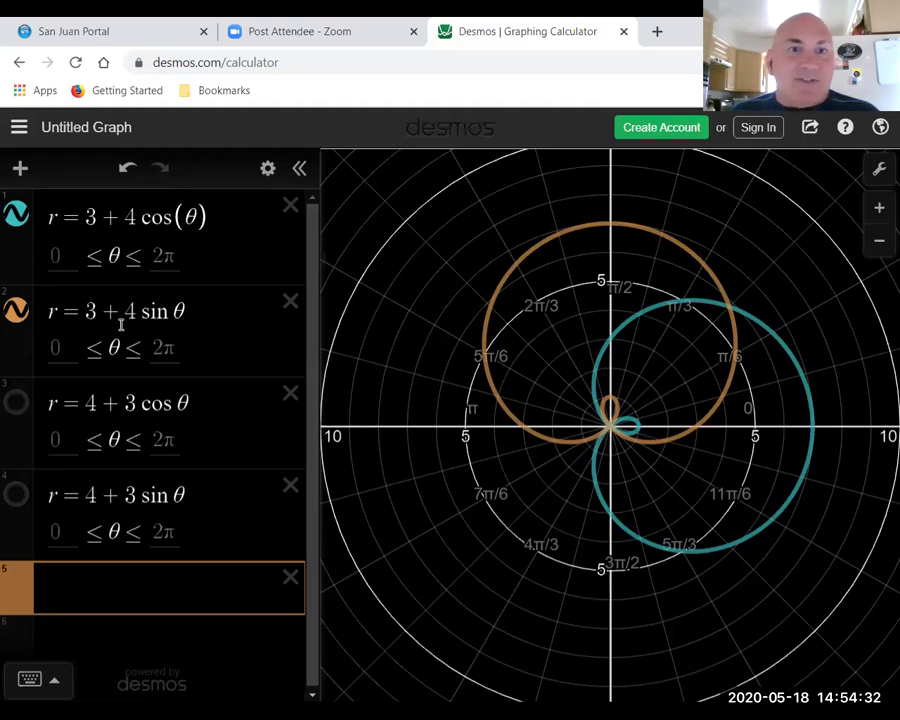
left_click(10, 217)
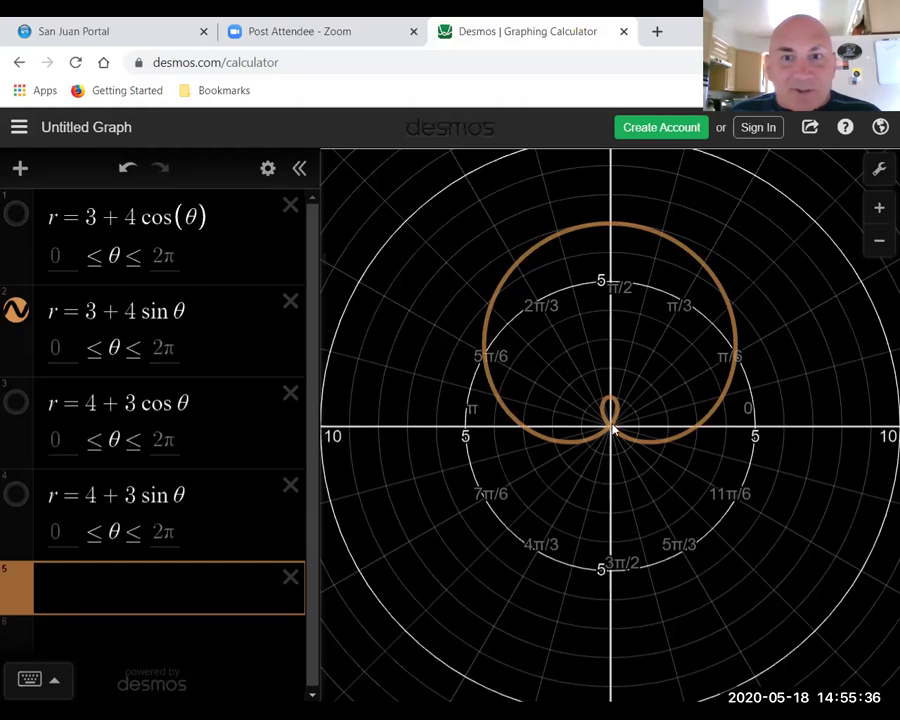
left_click_drag(617, 414, 614, 426)
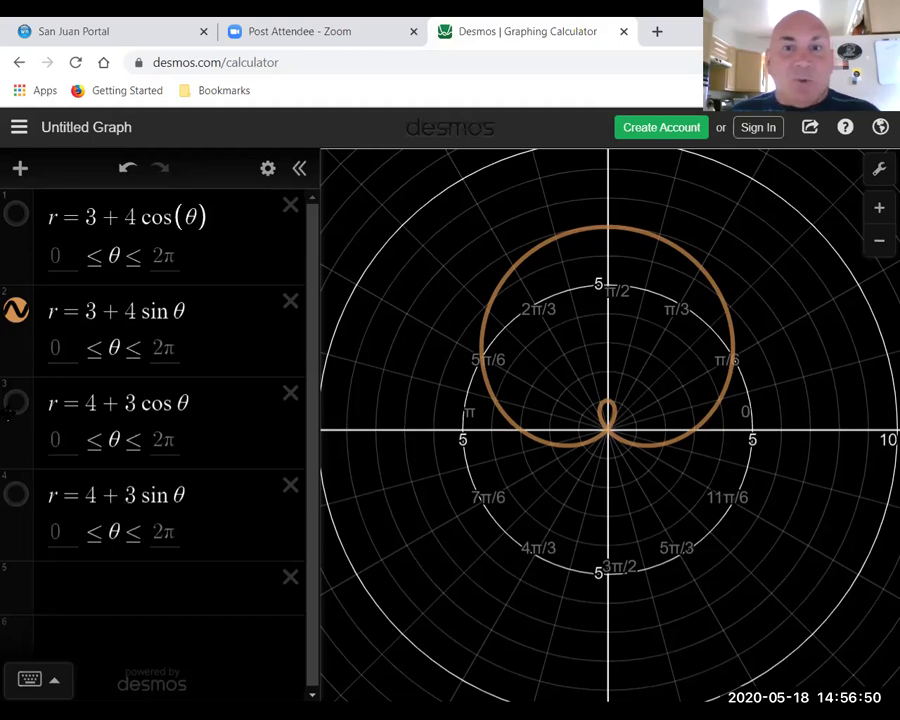
Step: Swap to r = 4 + 3 sin θ, briefly overlaying r = 3 + 4 sin θ and r = 4 + 3 cos θ
left_click(15, 311)
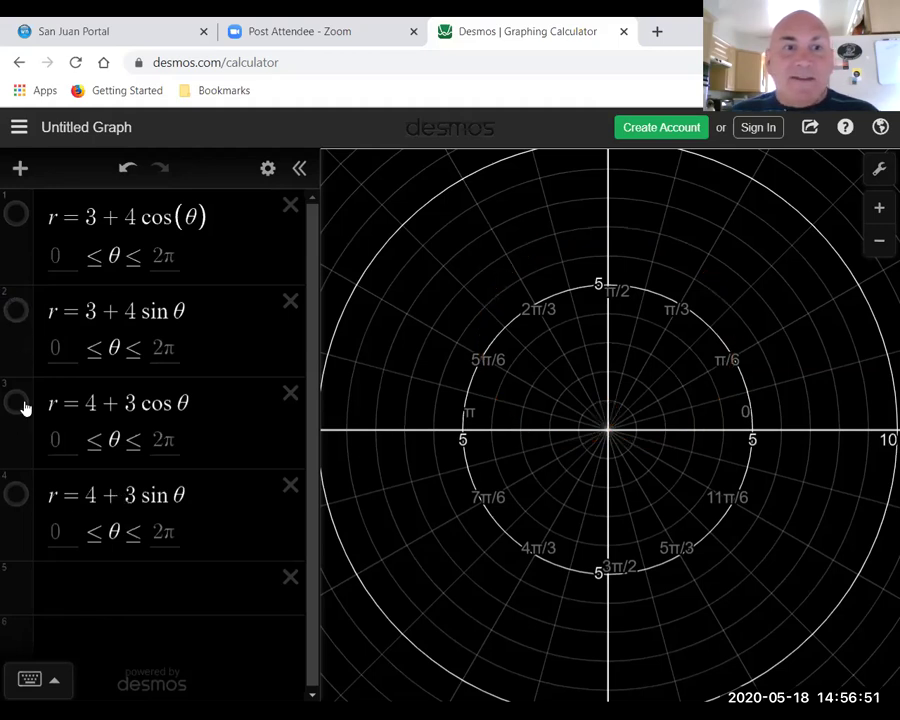
left_click(18, 498)
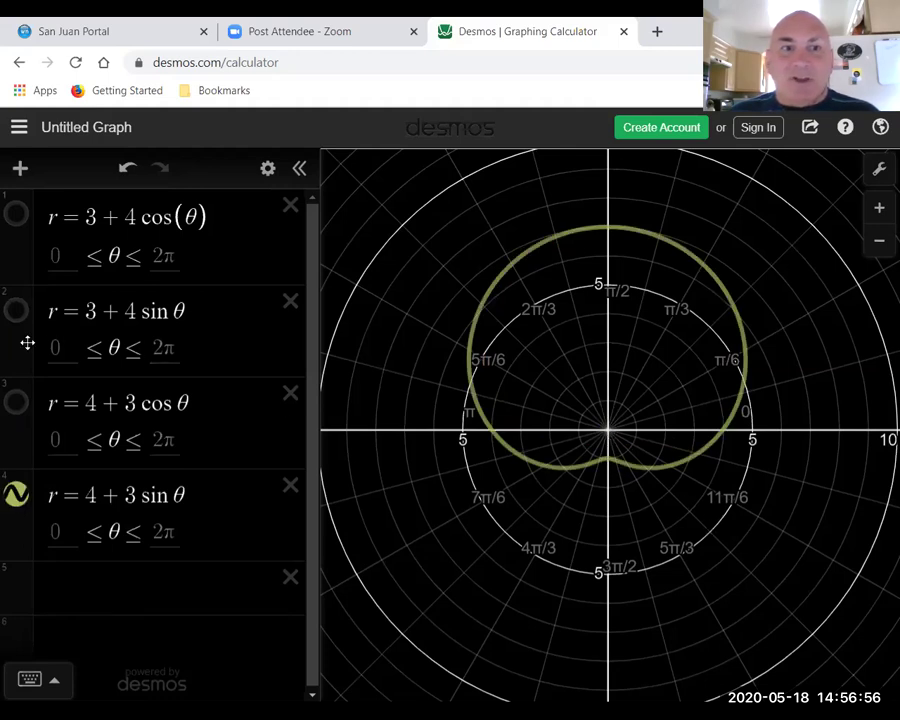
left_click(16, 311)
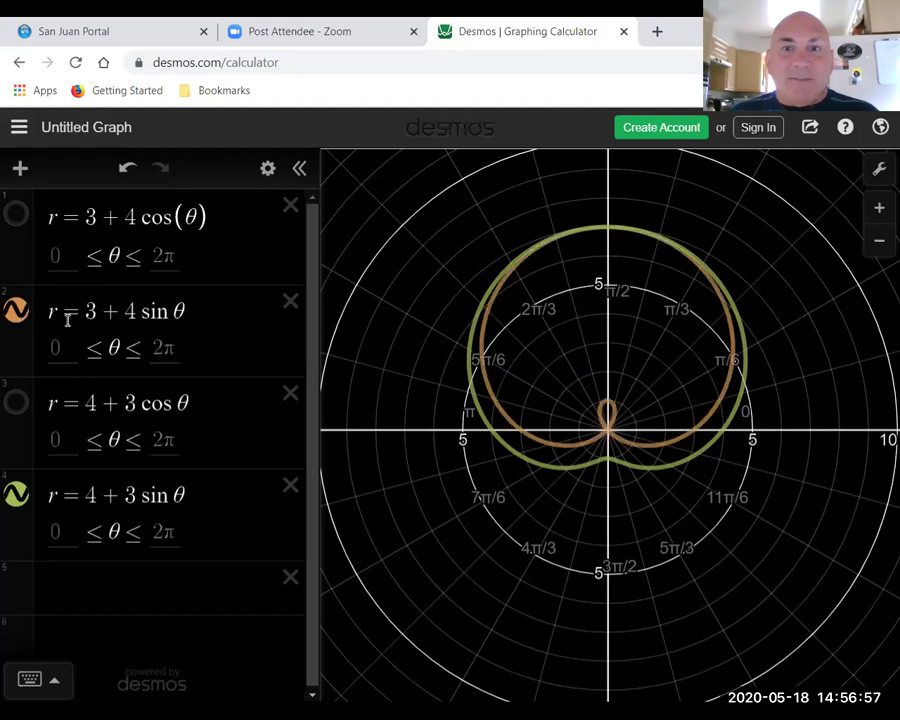
left_click(16, 314)
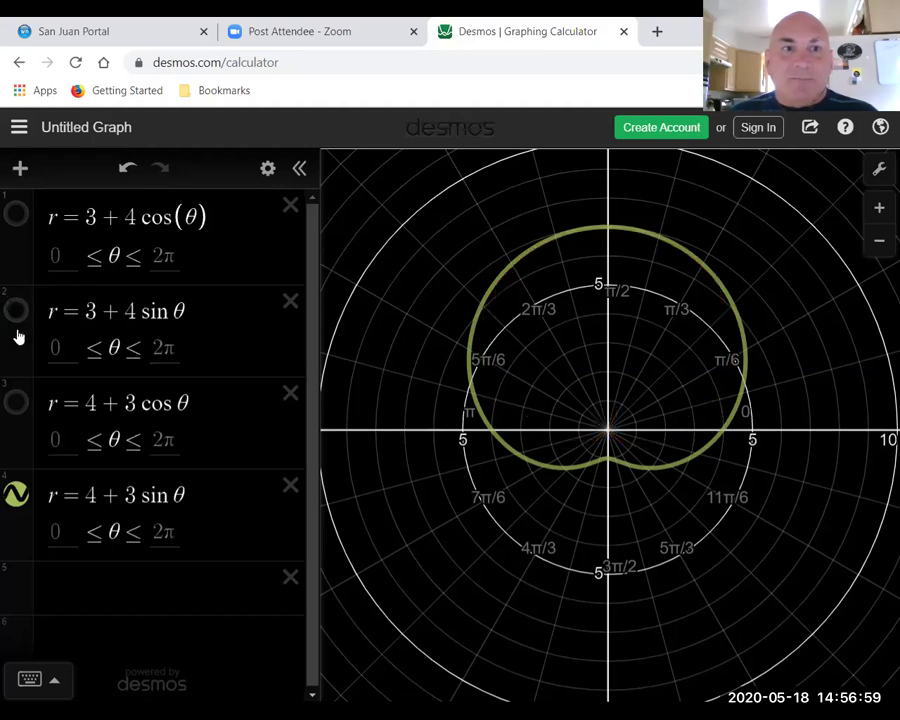
left_click(17, 406)
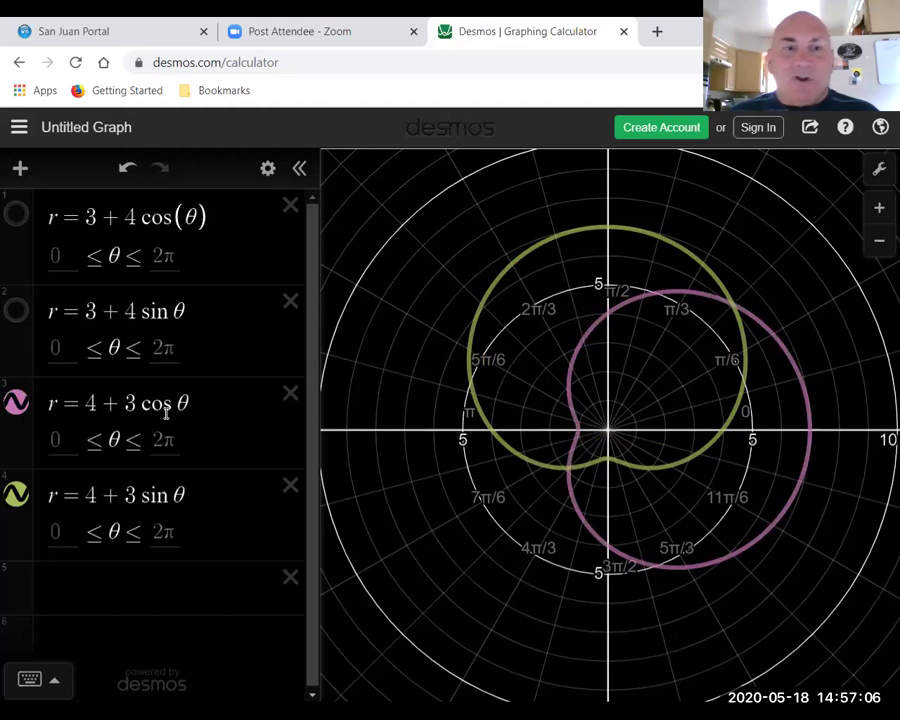
left_click(16, 405)
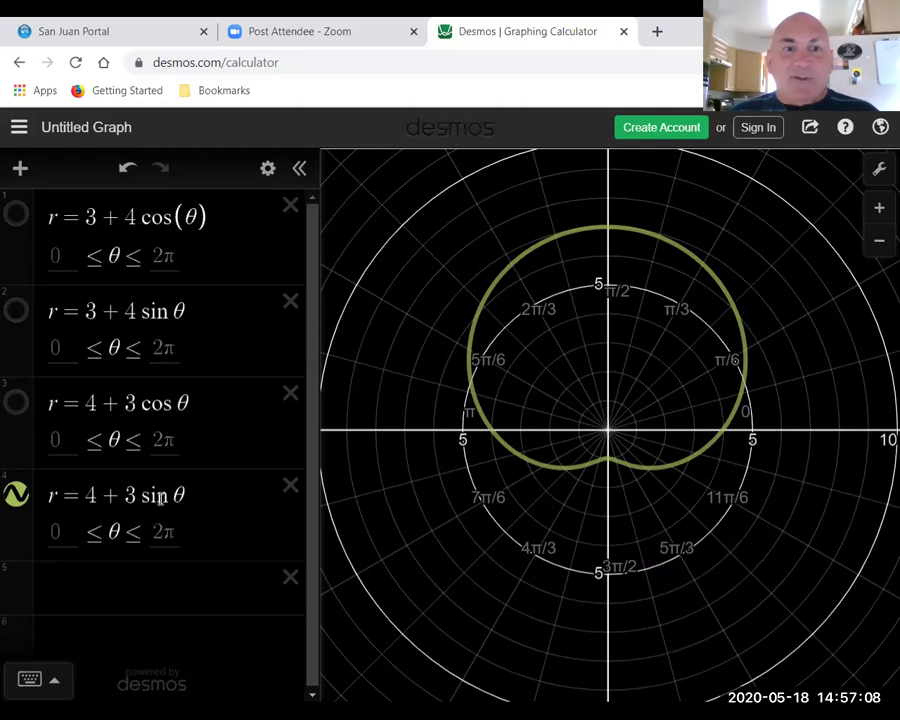